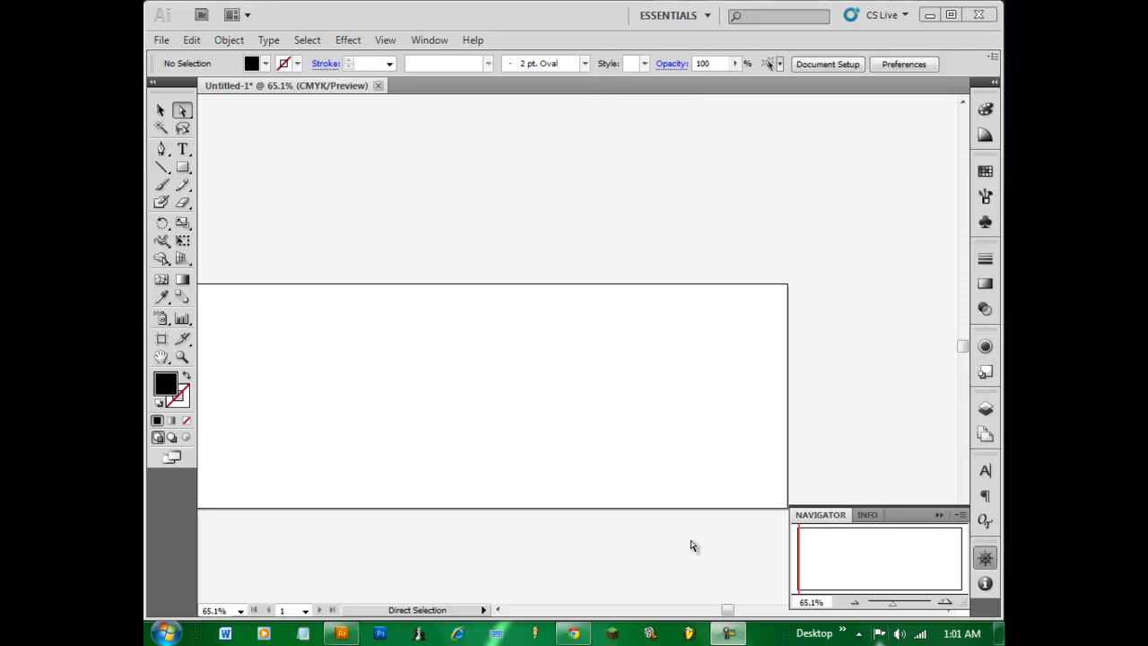
# Copy the dog-01.gif bulldog image from Chrome and bring the empty Untitled-1 artboard back into view.
pyautogui.click(574, 633)
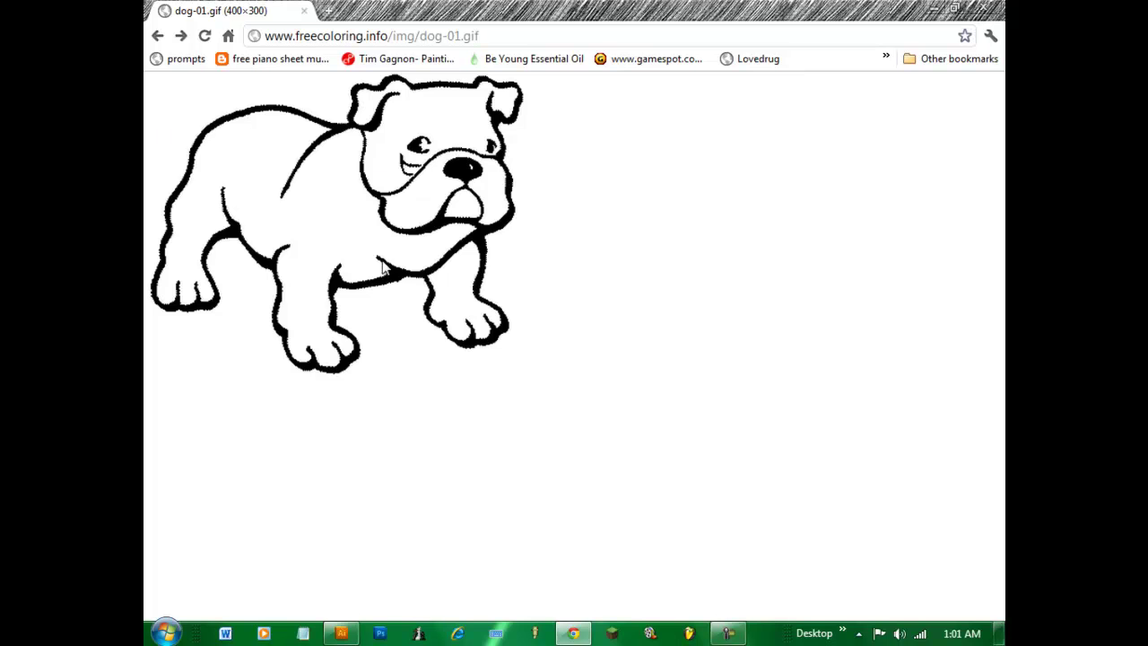
pyautogui.rightClick(379, 222)
pyautogui.click(419, 271)
pyautogui.click(342, 633)
pyautogui.moveTo(895, 562); pyautogui.dragTo(901, 523)
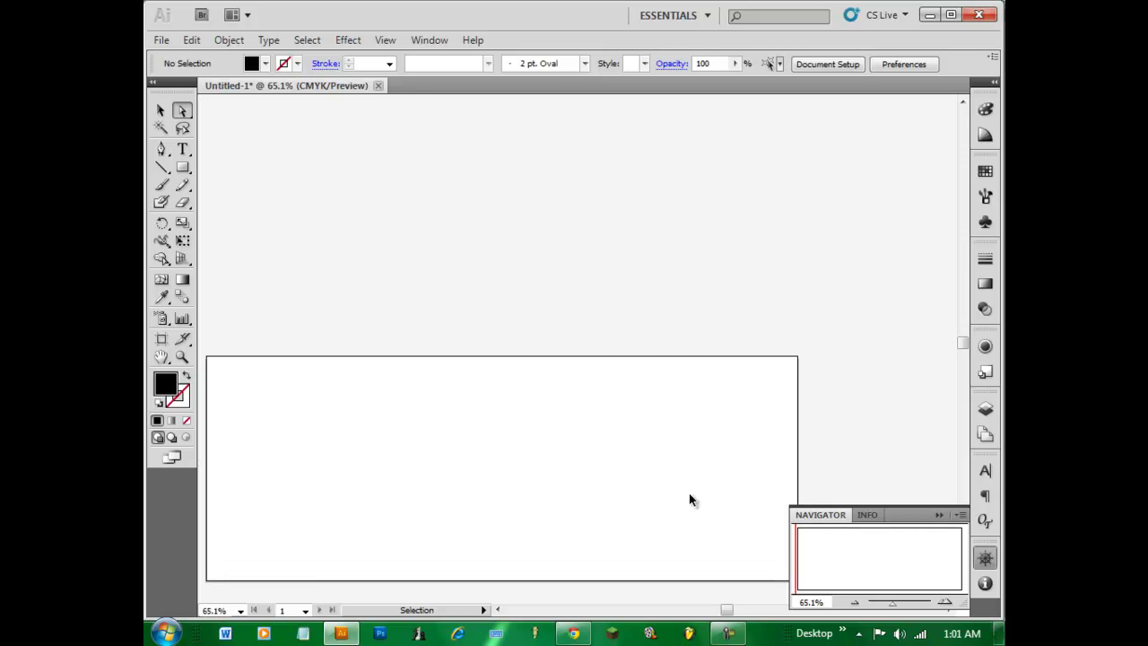
# Paste the bulldog into the artboard's lower-left corner, then undo a trial Live Trace.
pyautogui.hotkey('ctrl', 'v')
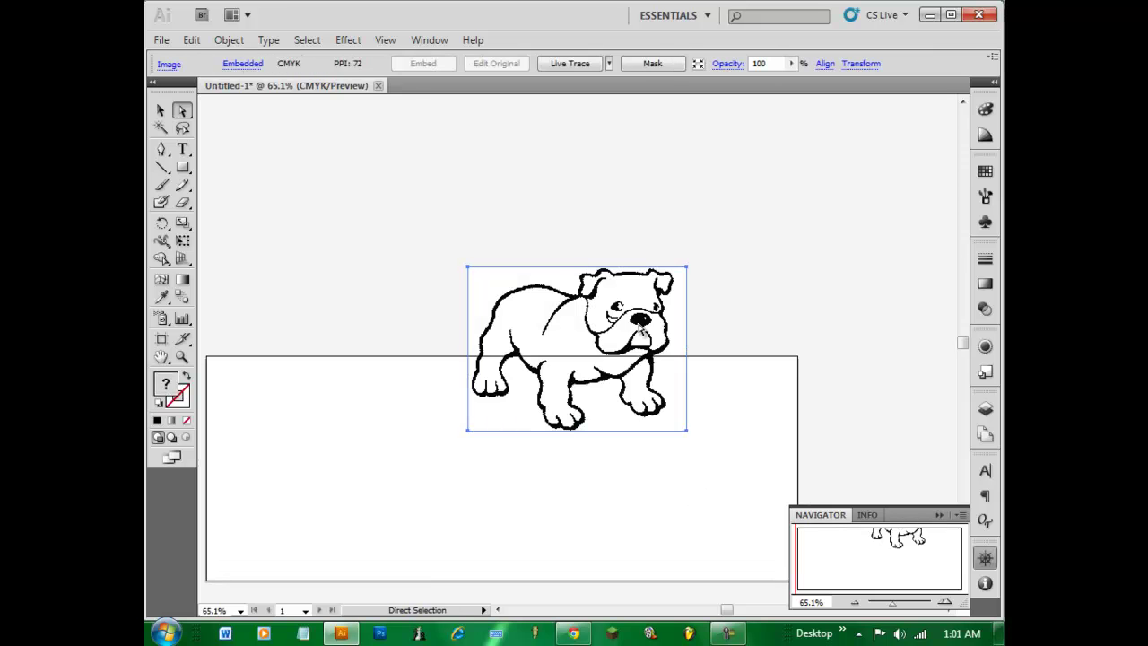
pyautogui.moveTo(637, 323); pyautogui.dragTo(383, 464)
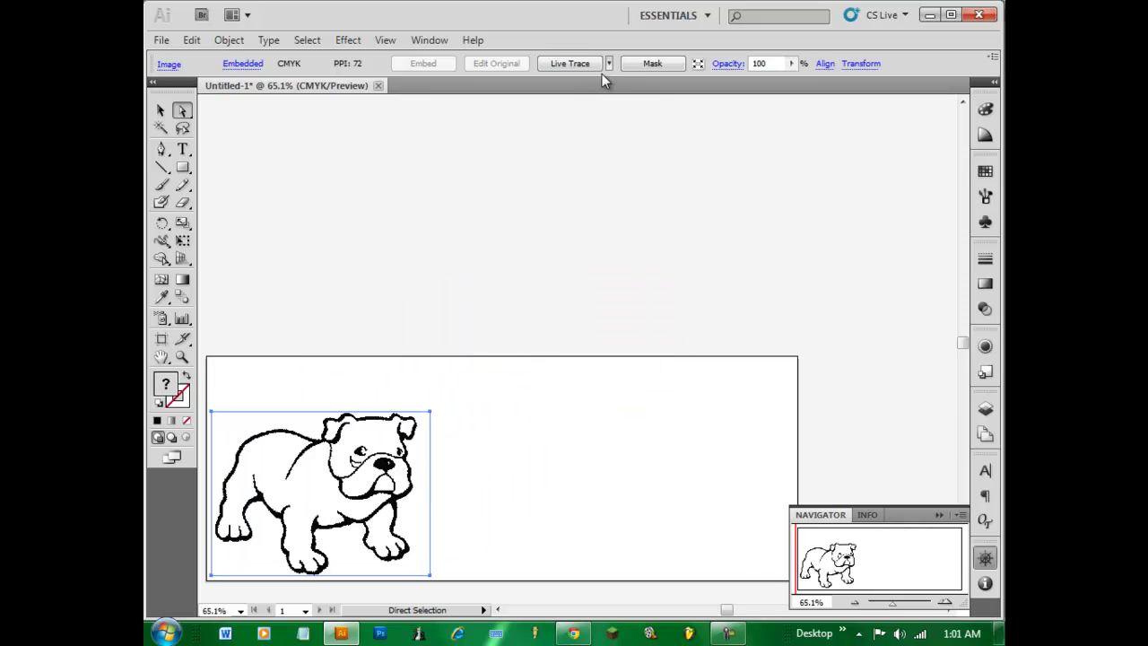
pyautogui.click(439, 306)
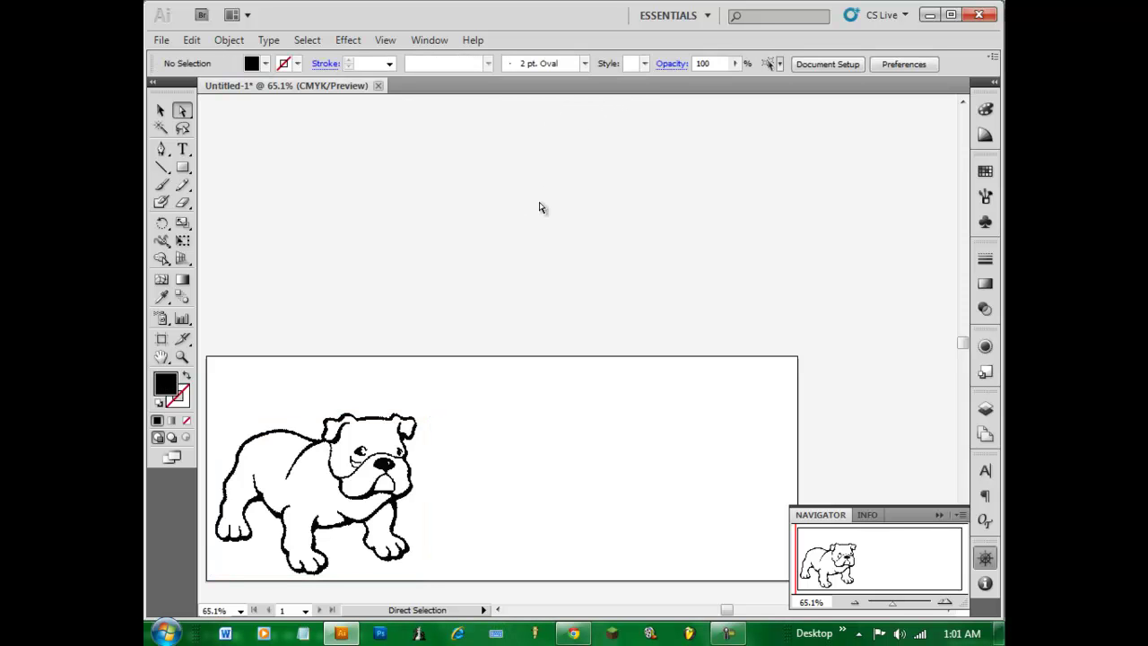
pyautogui.click(386, 464)
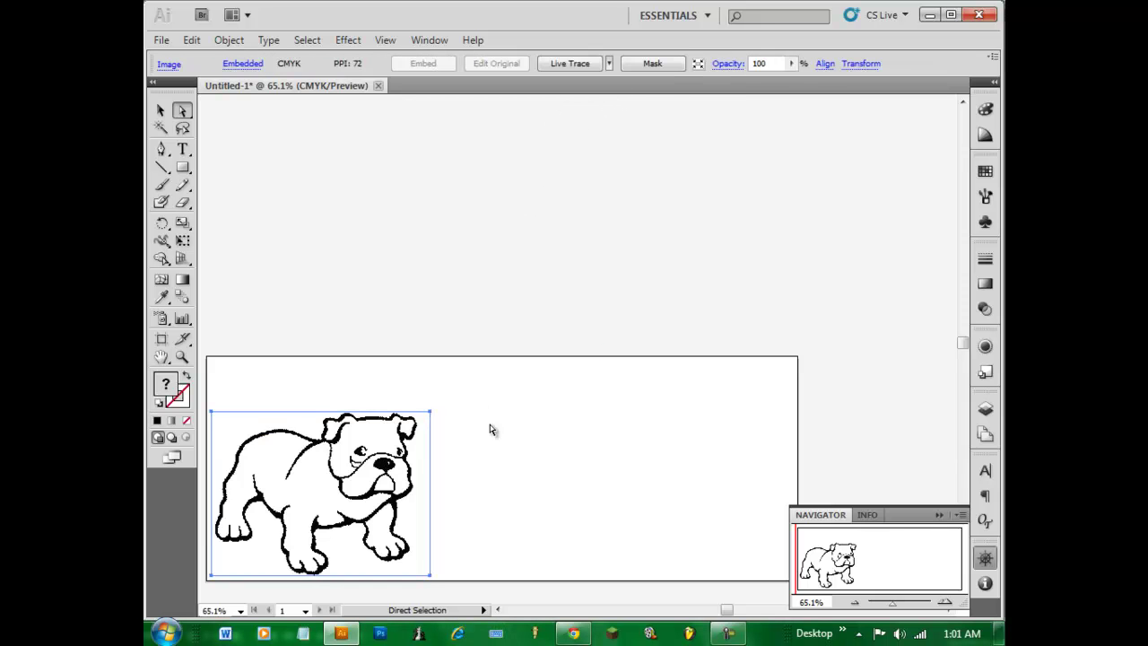
pyautogui.click(574, 67)
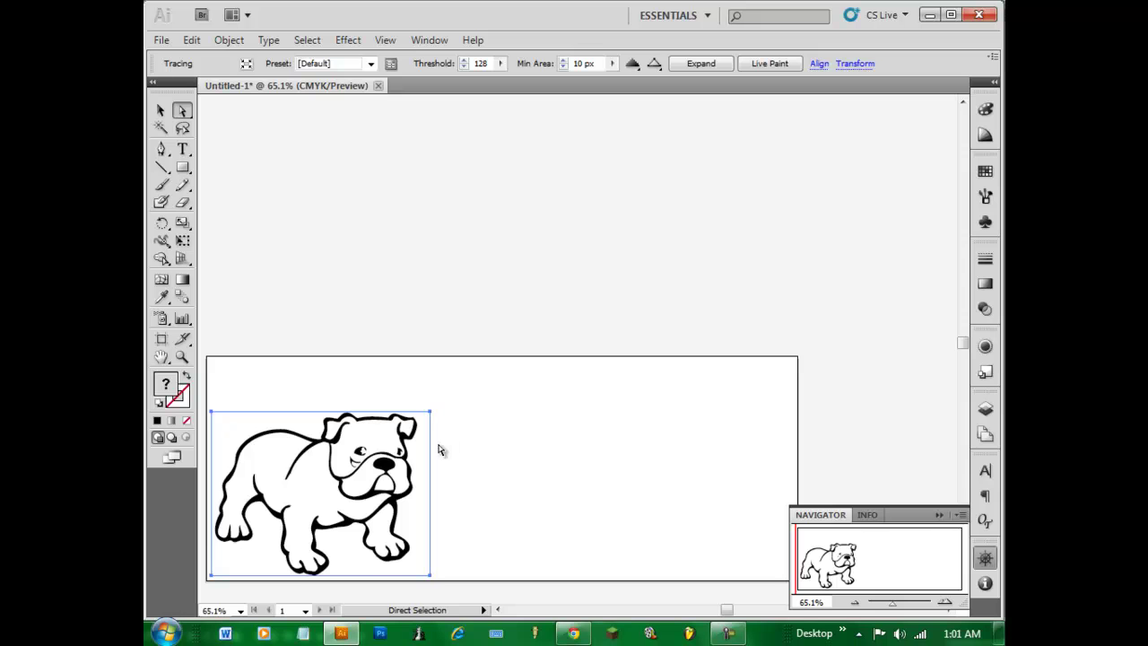
pyautogui.hotkey('ctrl', 'z')
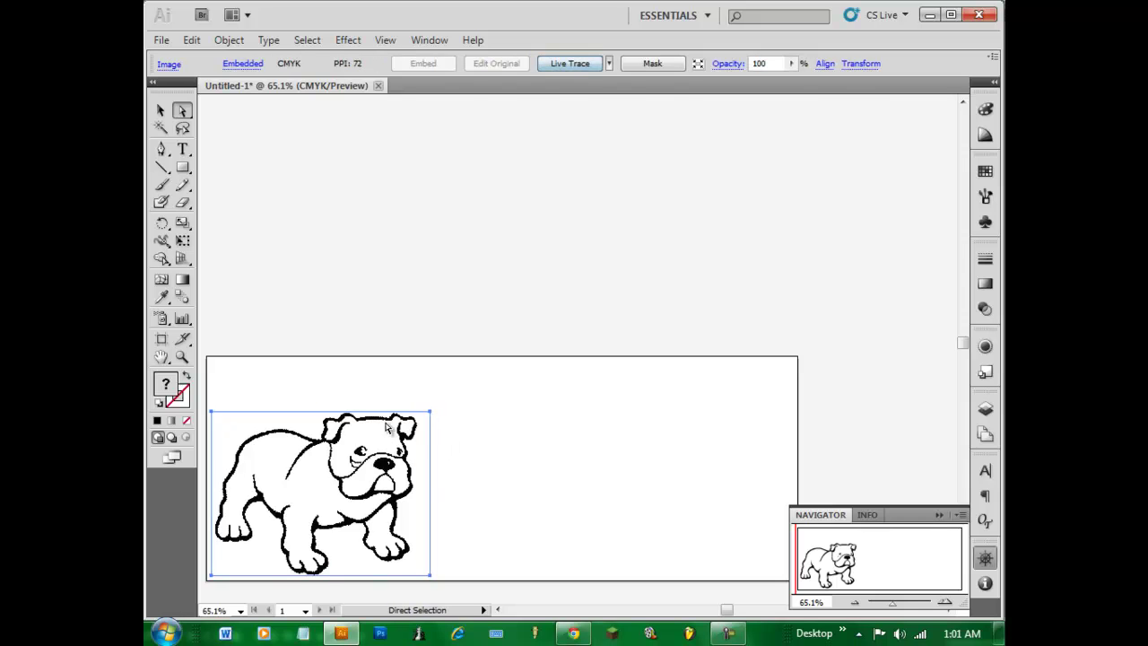
# Open Tracing Options with Preview and Ignore White on, giving 9 paths and 159 anchors.
pyautogui.click(609, 64)
pyautogui.click(664, 393)
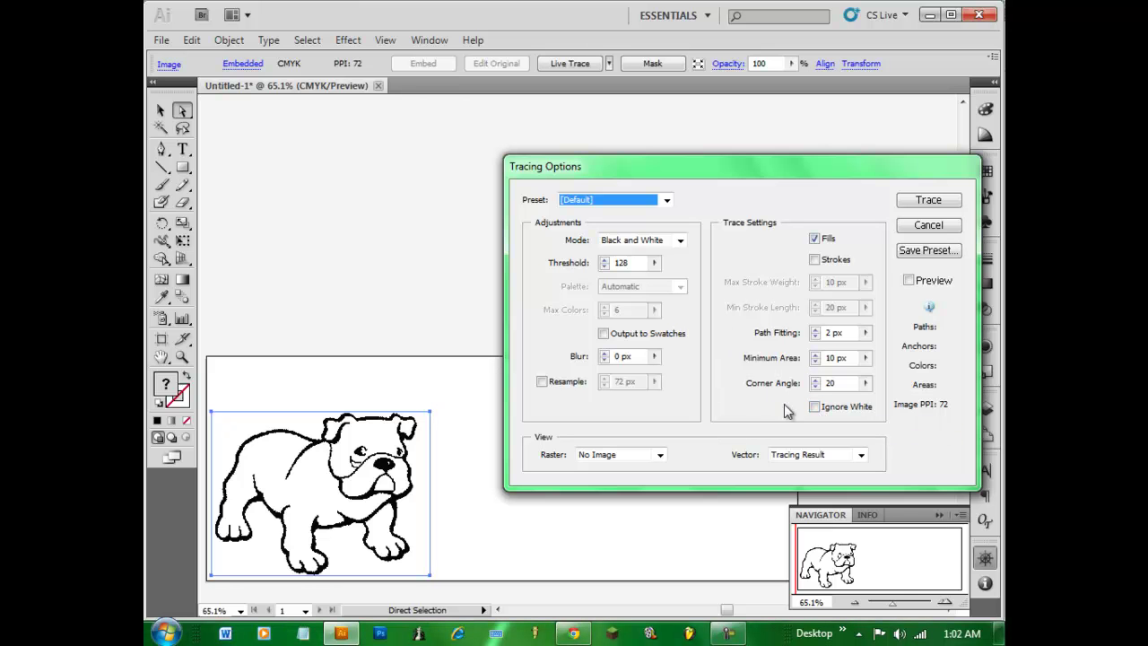
pyautogui.click(909, 281)
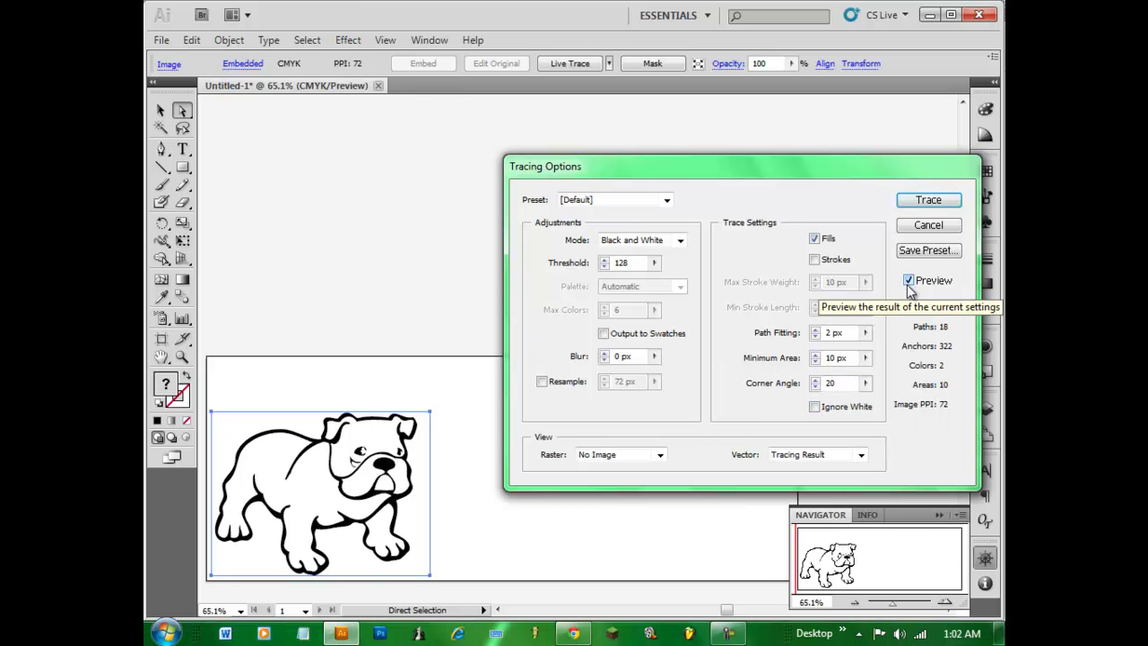
pyautogui.click(909, 282)
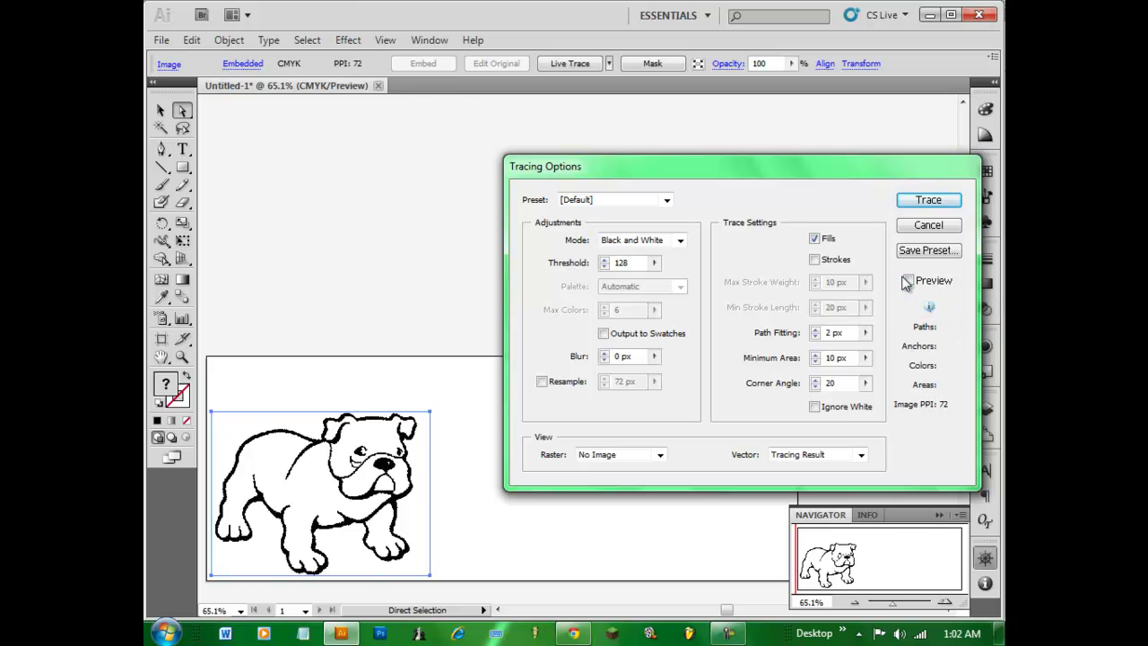
pyautogui.click(908, 280)
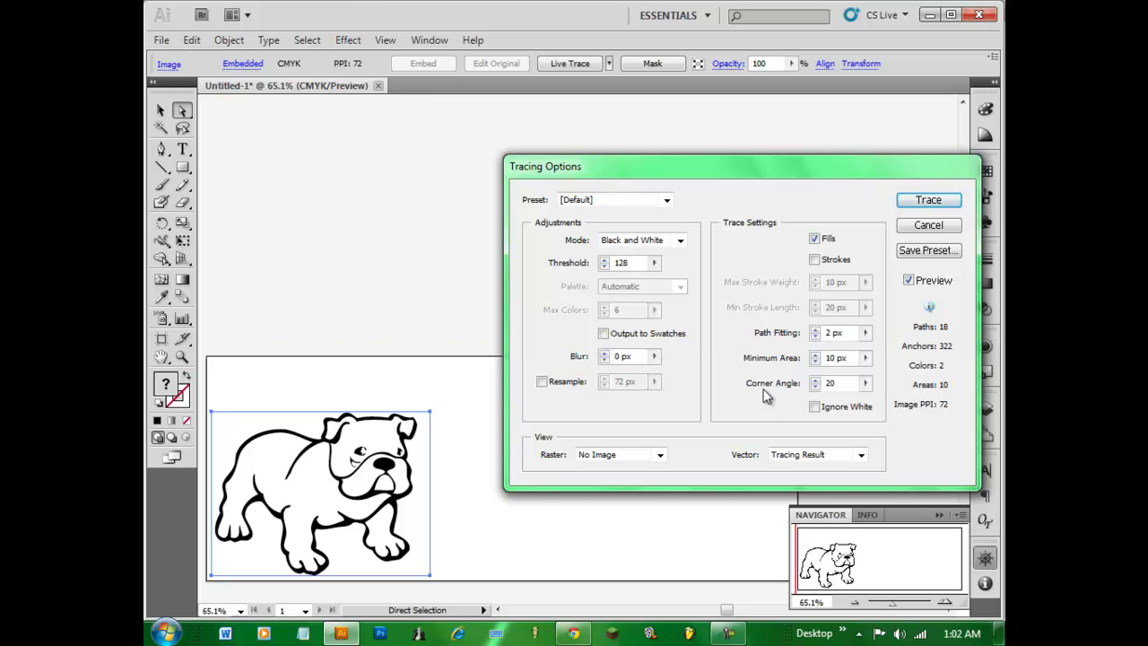
pyautogui.click(814, 408)
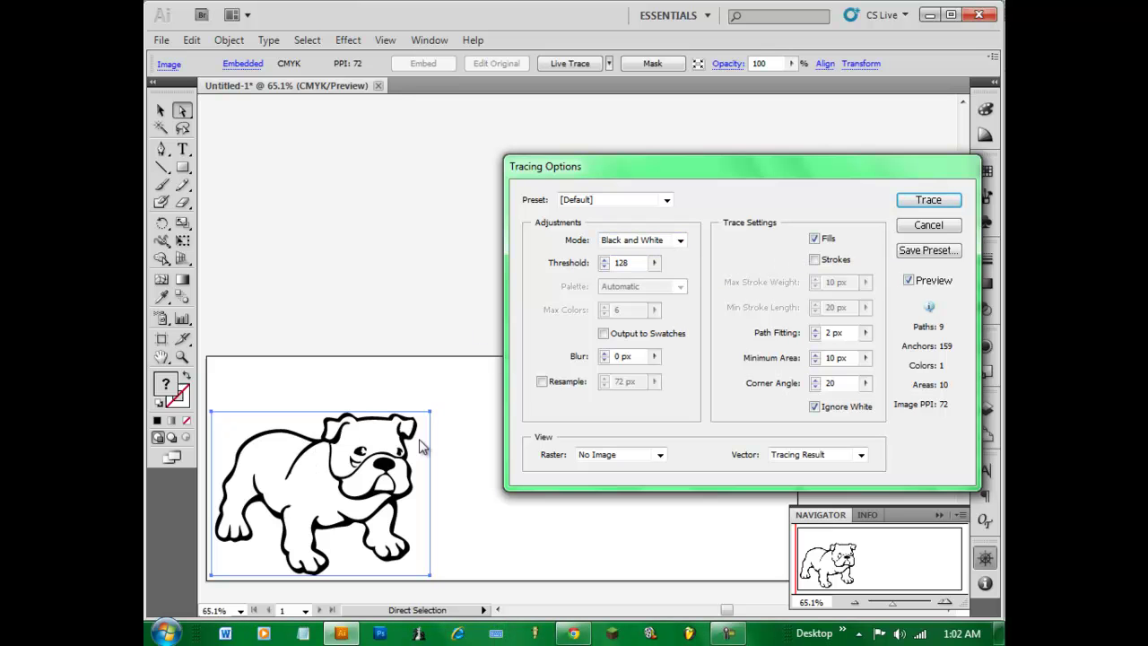
# Preview Corner Angle values from 180 down to 0 on the bulldog trace.
pyautogui.click(866, 384)
pyautogui.moveTo(794, 405); pyautogui.dragTo(868, 408)
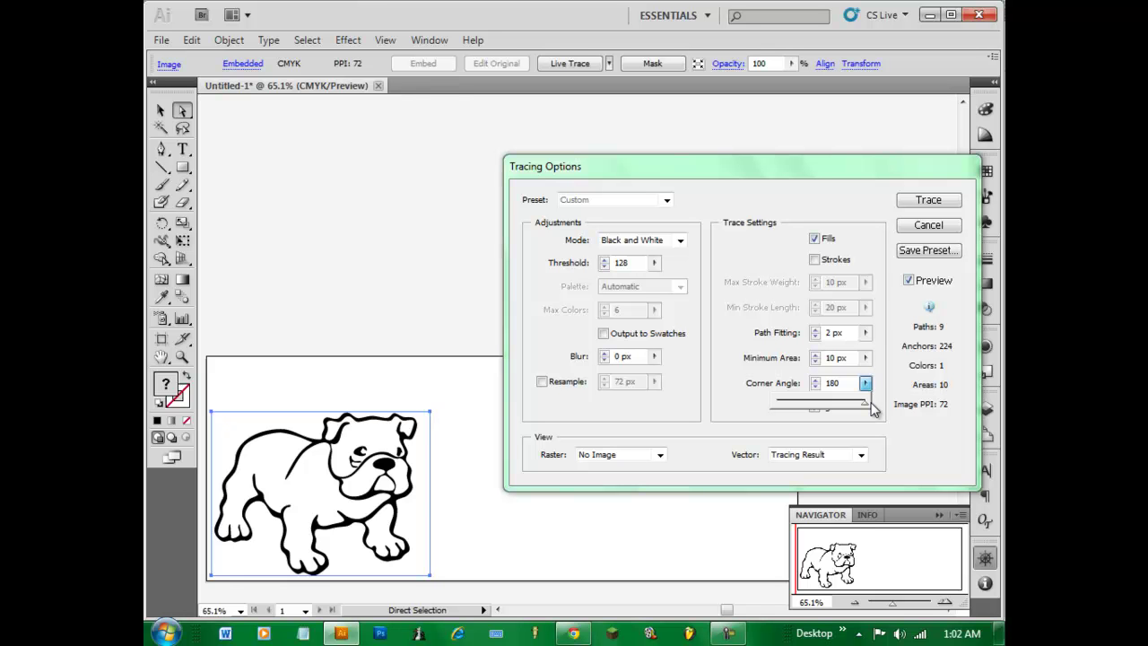
pyautogui.moveTo(869, 406); pyautogui.dragTo(745, 413)
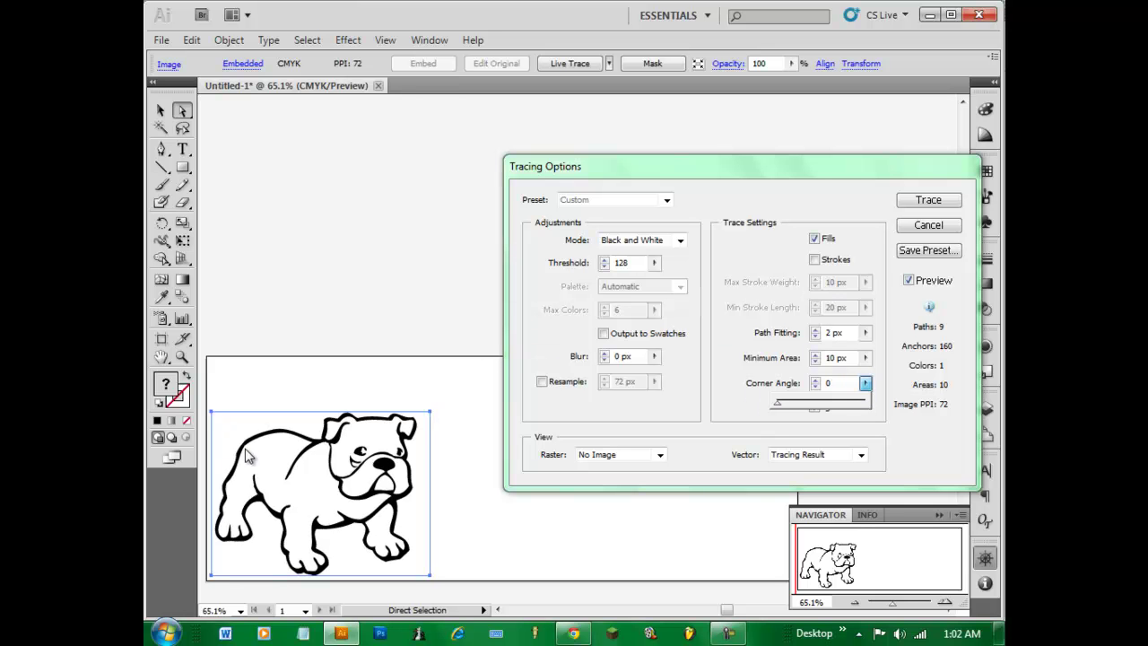
pyautogui.click(827, 384)
# Enter Corner Angle 20, then try Minimum Area values before setting it to 10 px.
pyautogui.write('20')
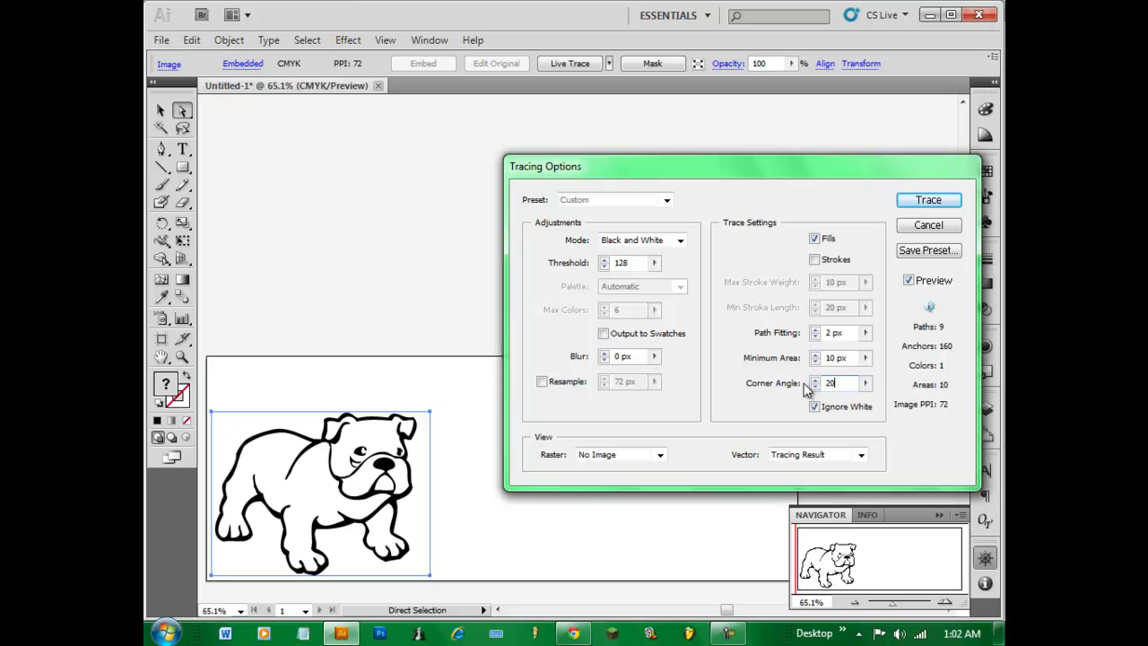
pyautogui.click(836, 358)
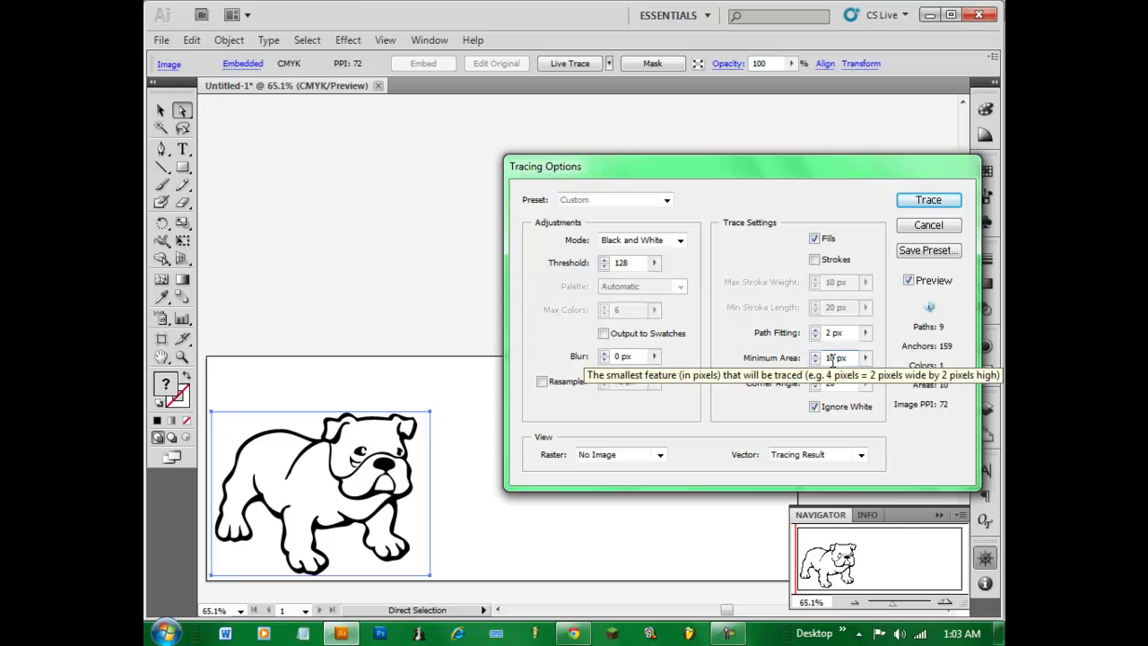
pyautogui.click(865, 357)
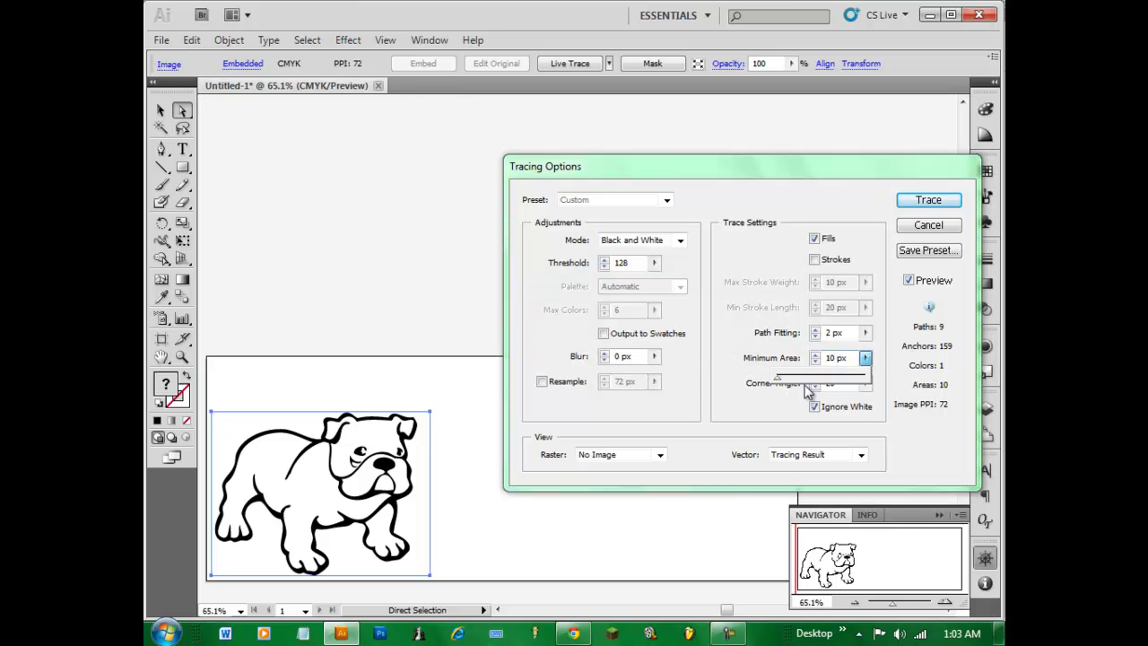
pyautogui.moveTo(820, 384)
pyautogui.mouseDown()
pyautogui.moveTo(782, 382)
pyautogui.moveTo(818, 383)
pyautogui.moveTo(834, 361)
pyautogui.moveTo(787, 383)
pyautogui.moveTo(807, 382)
pyautogui.mouseUp()
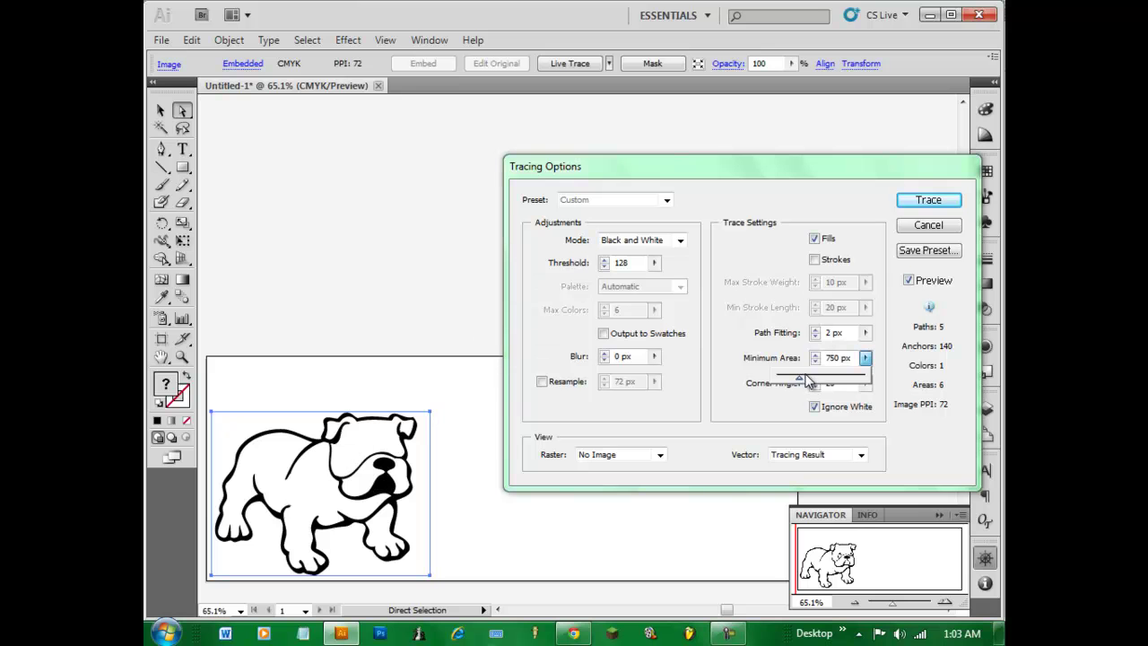
pyautogui.moveTo(904, 365); pyautogui.dragTo(779, 384)
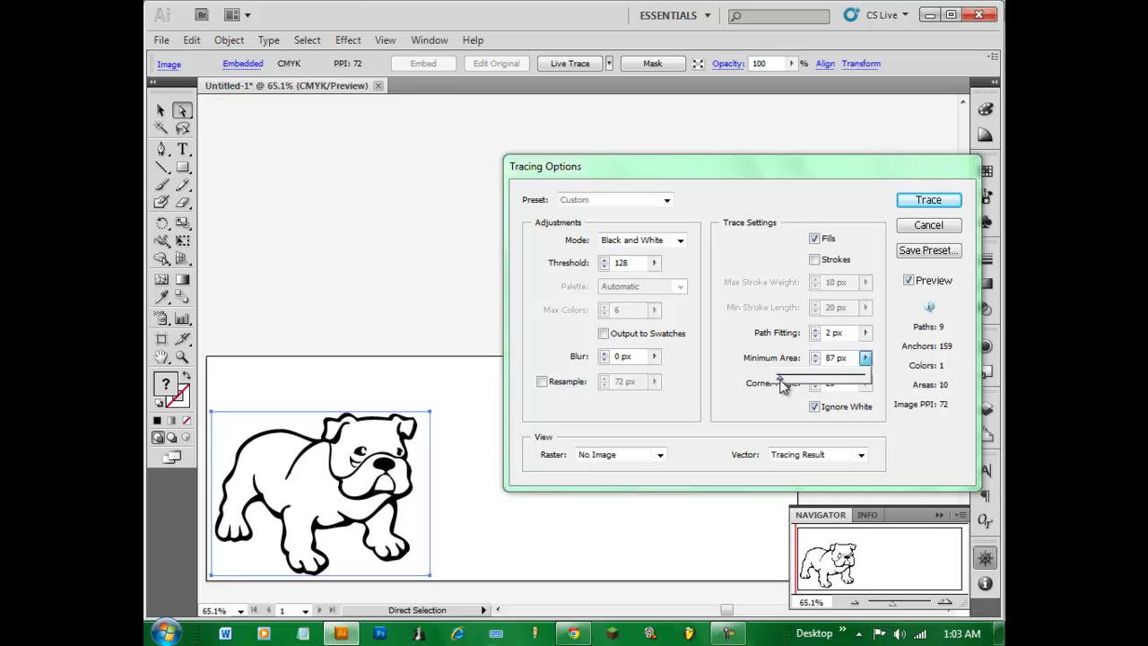
pyautogui.doubleClick(833, 358)
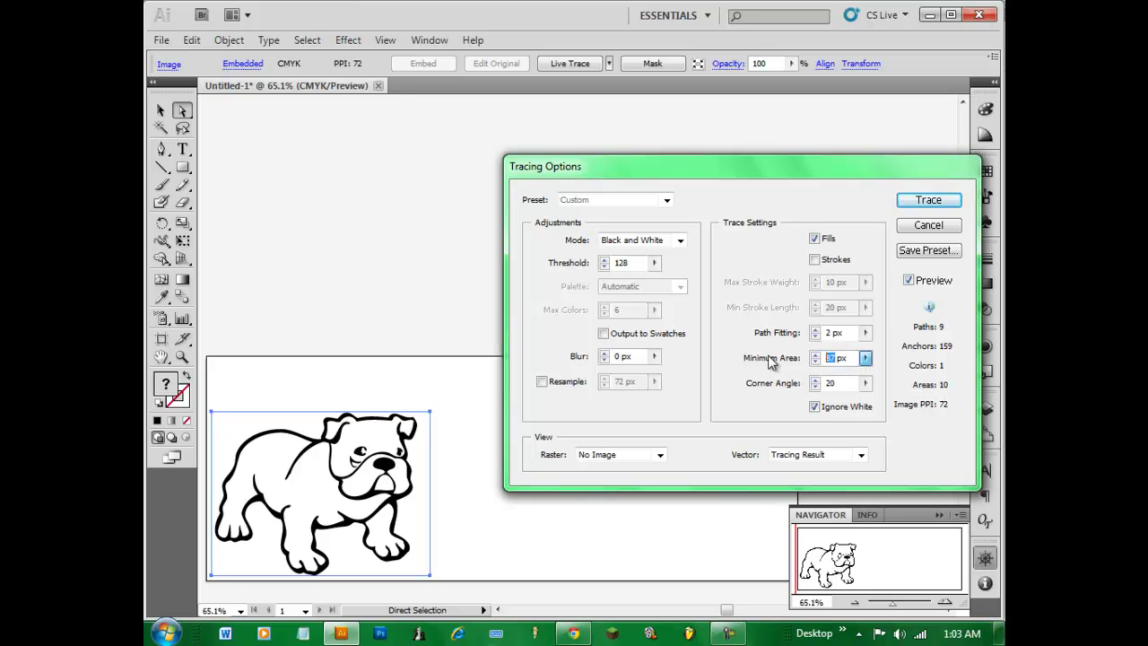
pyautogui.write('10')
pyautogui.click(834, 332)
# Preview Path Fitting at 0 px and higher values, then return it to 2 px.
pyautogui.click(866, 334)
pyautogui.moveTo(812, 353)
pyautogui.mouseDown()
pyautogui.moveTo(819, 358)
pyautogui.moveTo(780, 363)
pyautogui.mouseUp()
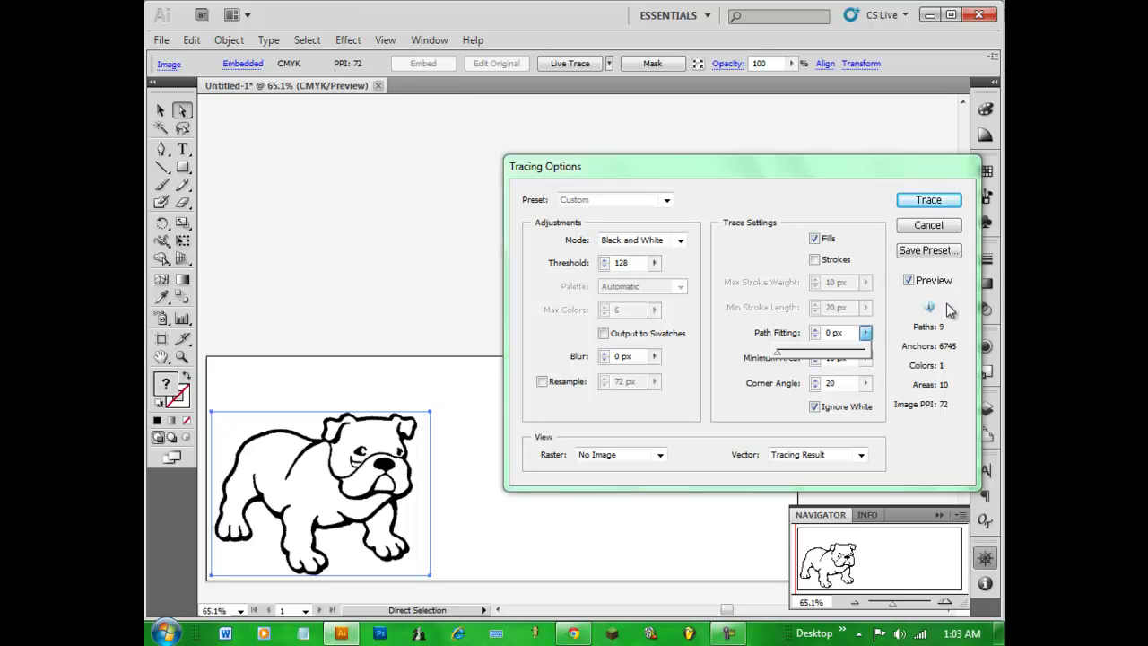
pyautogui.moveTo(779, 357); pyautogui.dragTo(872, 359)
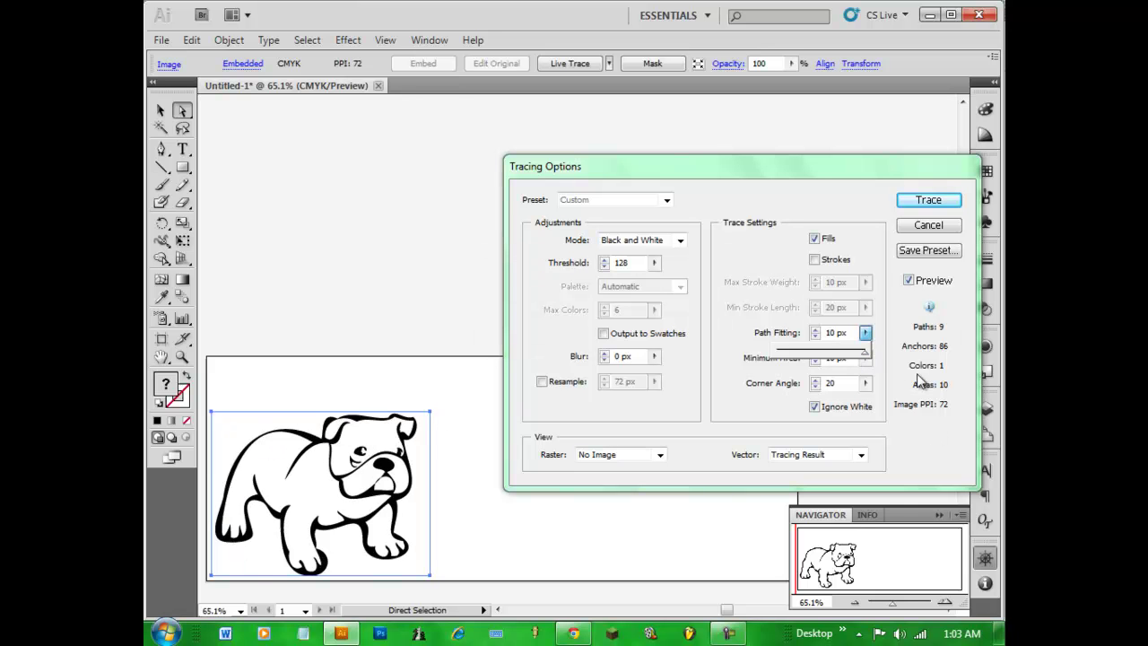
pyautogui.click(797, 357)
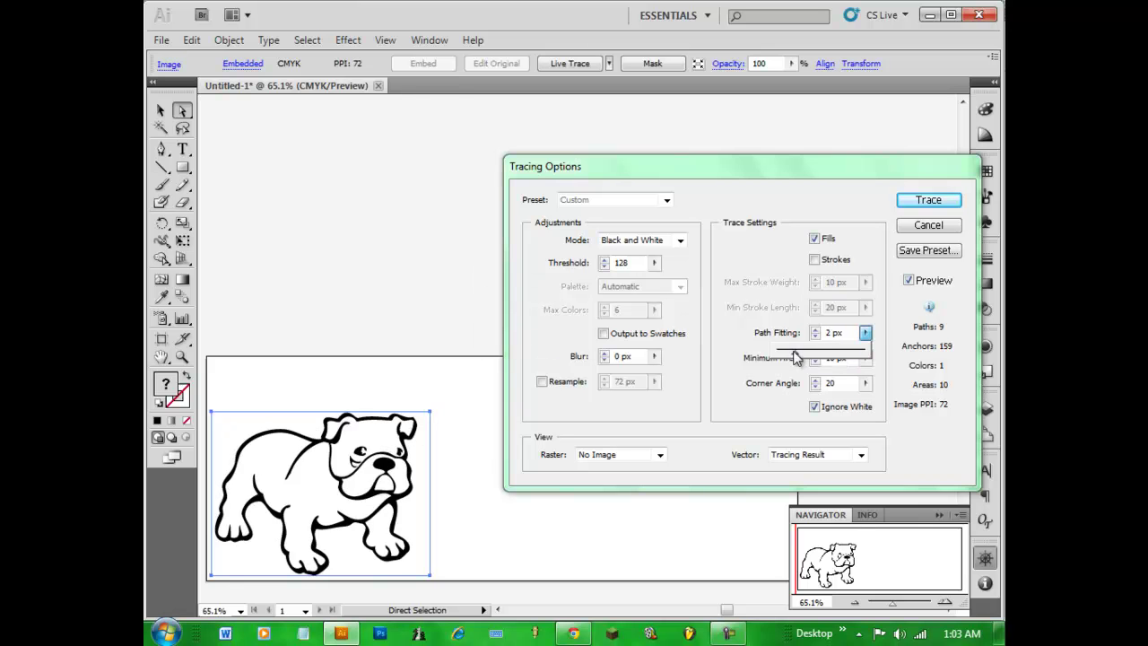
pyautogui.click(865, 333)
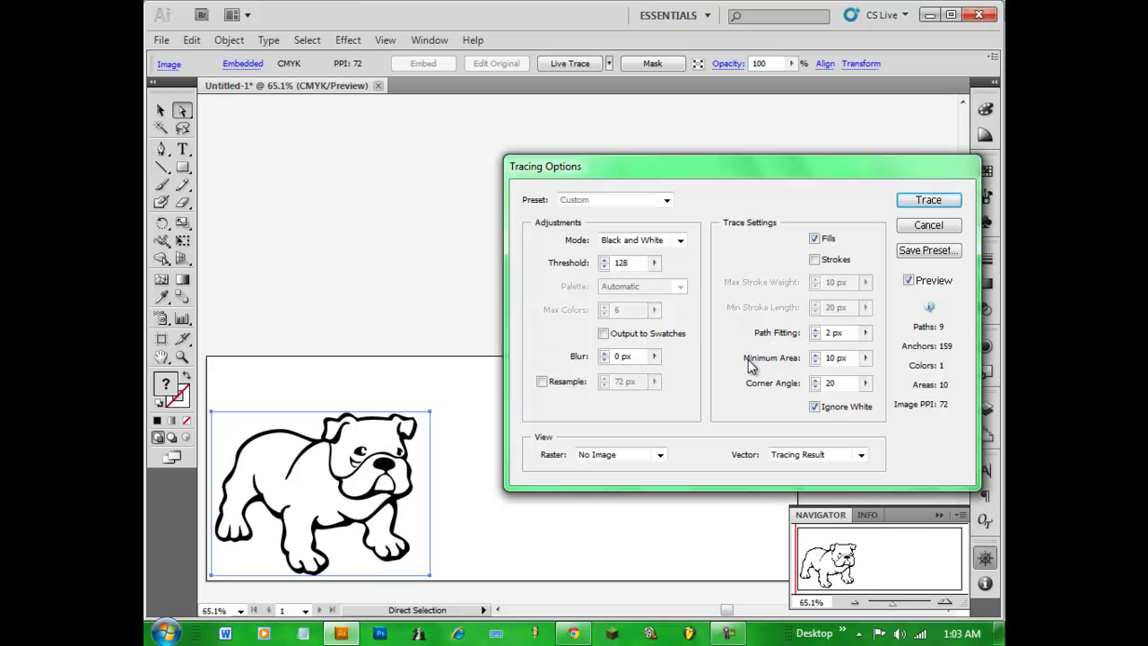
pyautogui.click(654, 356)
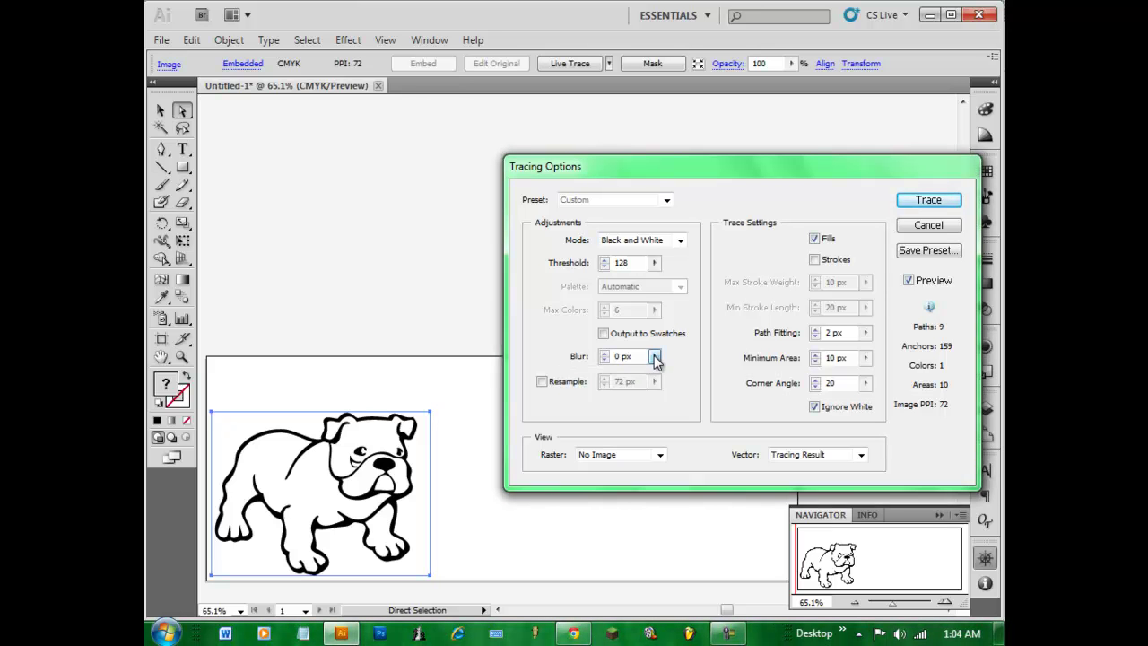
pyautogui.click(655, 357)
pyautogui.click(654, 357)
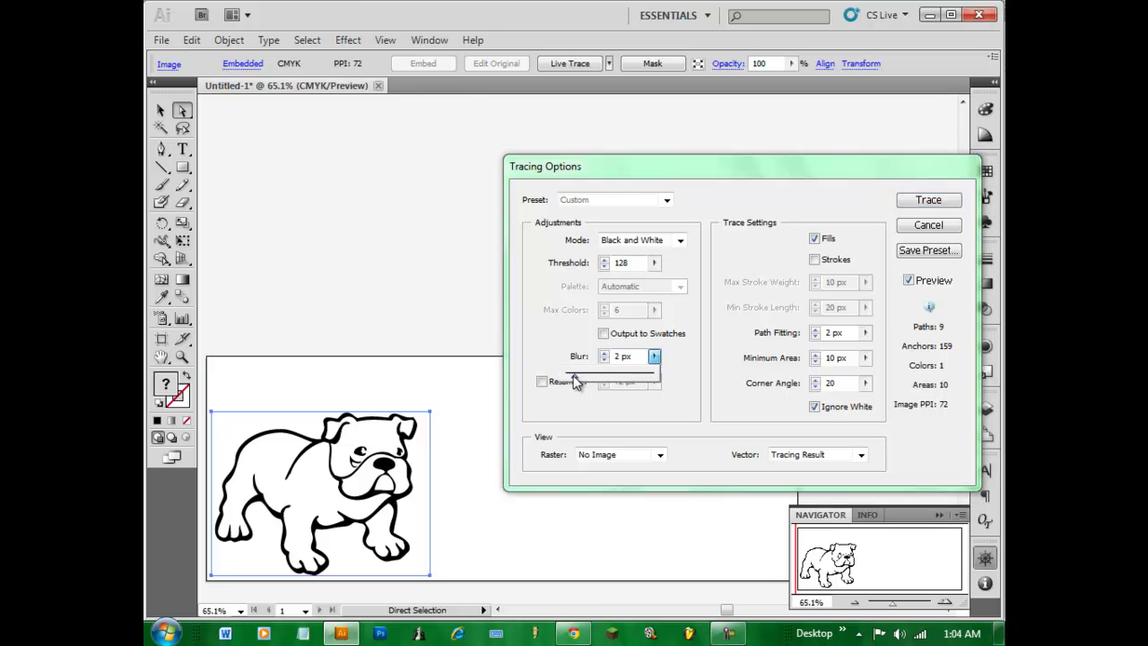
pyautogui.moveTo(574, 380); pyautogui.dragTo(569, 377)
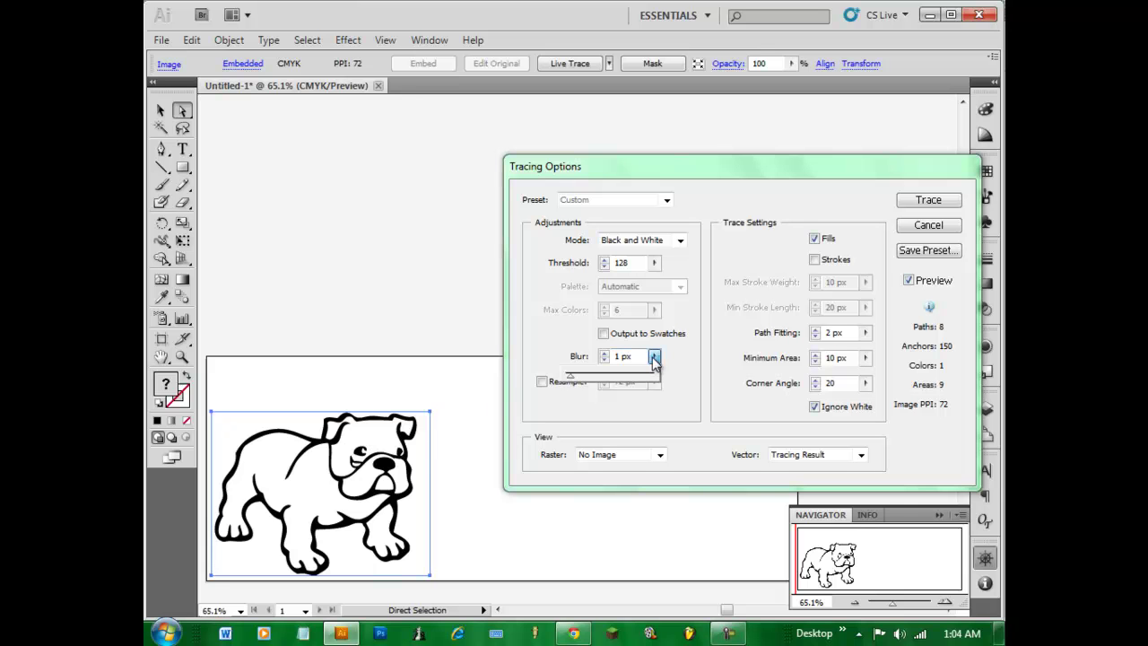
pyautogui.moveTo(613, 374); pyautogui.dragTo(557, 376)
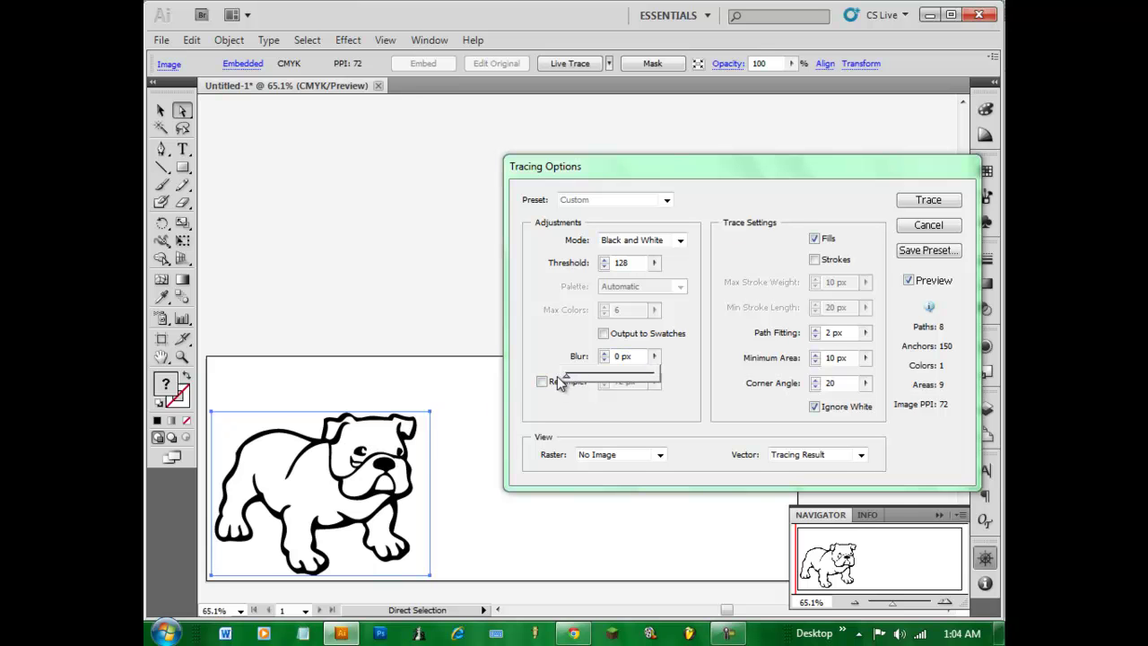
# Apply the bulldog trace at Threshold 38 and expand it into editable outlines.
pyautogui.click(625, 356)
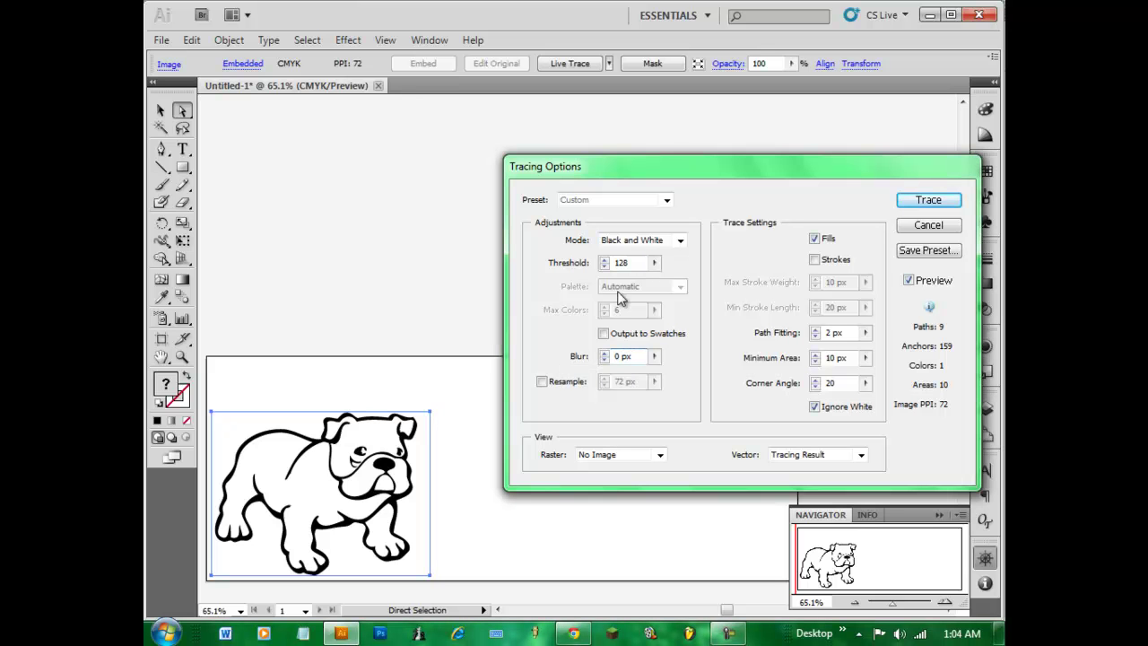
pyautogui.click(657, 264)
pyautogui.moveTo(610, 285)
pyautogui.mouseDown()
pyautogui.moveTo(633, 285)
pyautogui.moveTo(599, 284)
pyautogui.mouseUp()
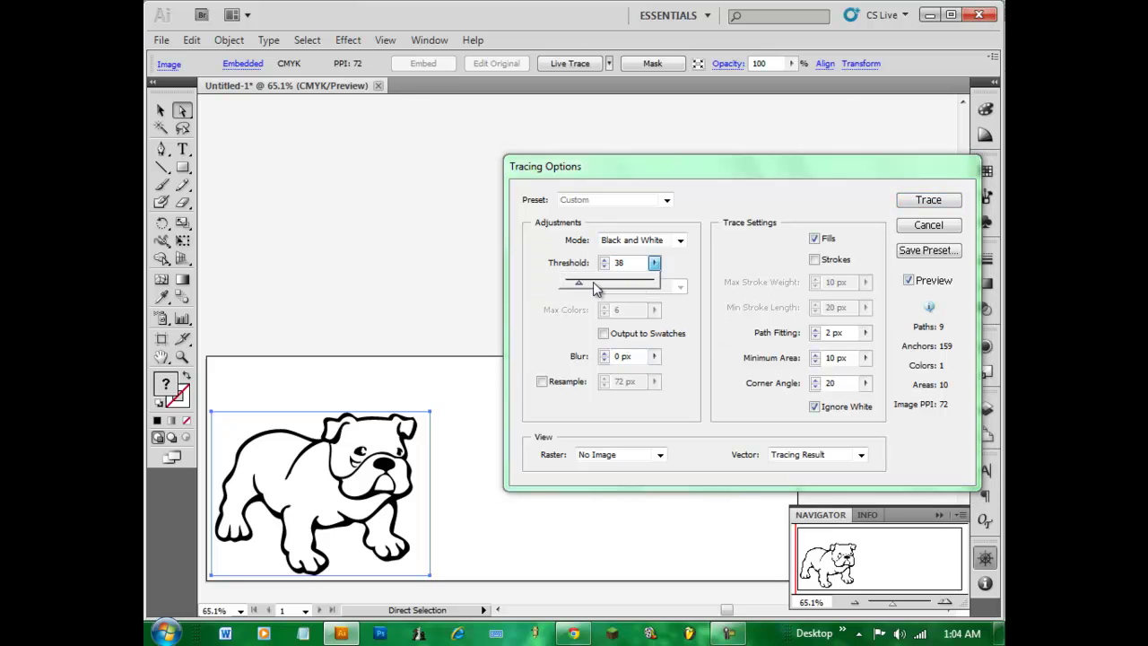
pyautogui.click(655, 265)
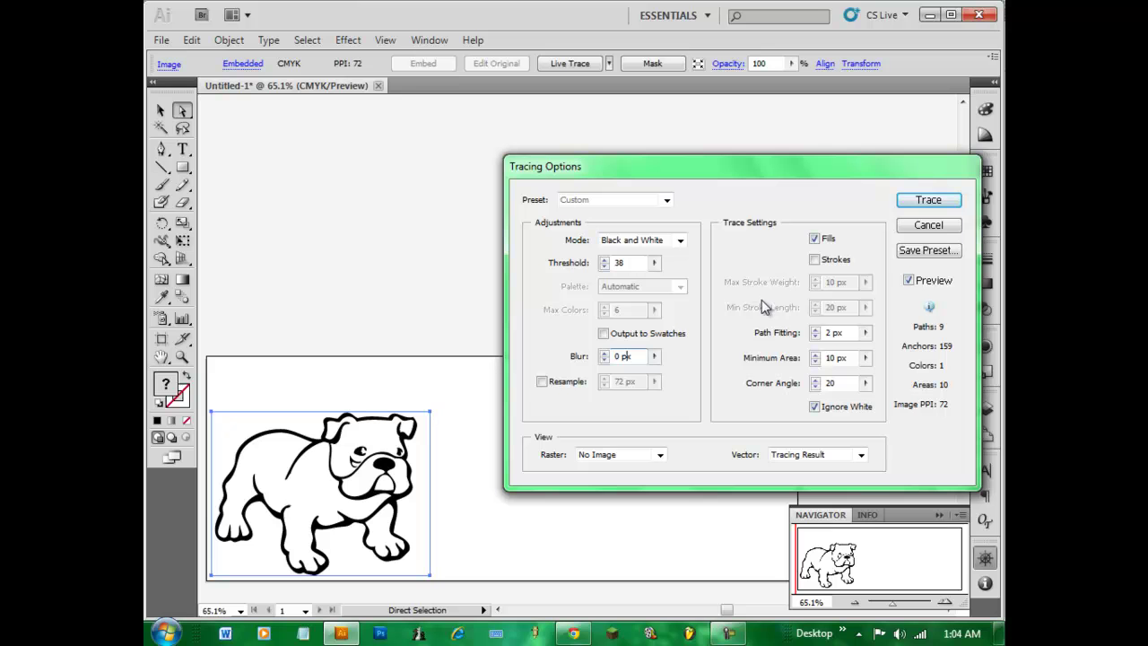
pyautogui.click(927, 200)
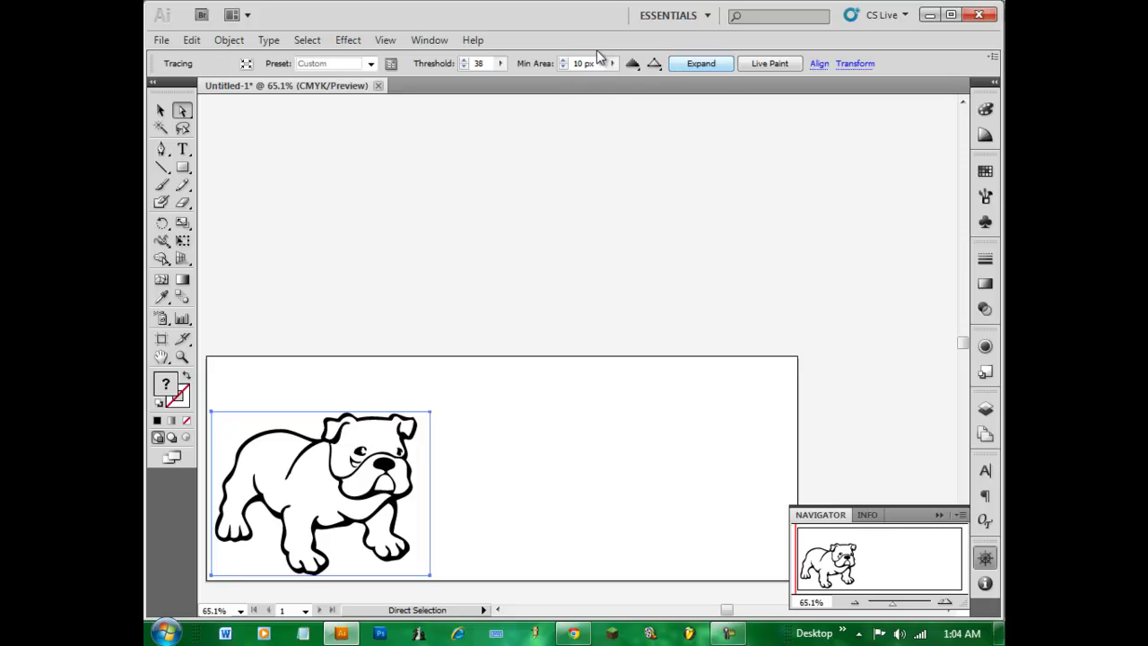
pyautogui.click(701, 63)
# Drag the head path's left ear anchor up-left and right ear anchor up-right into spikes.
pyautogui.click(466, 437)
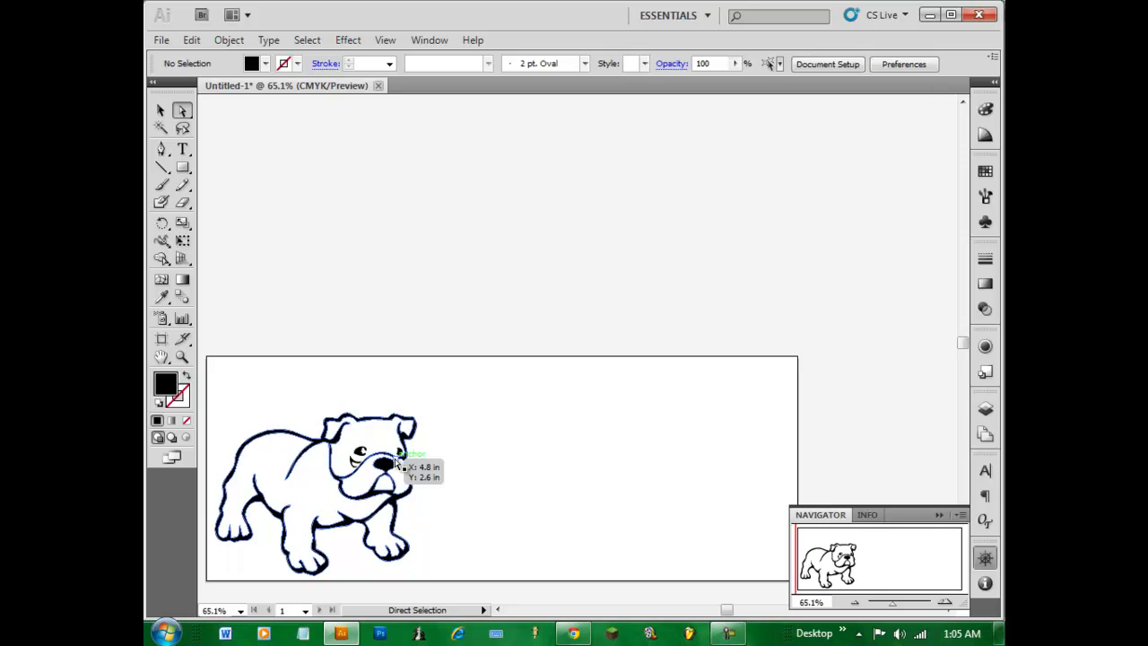
pyautogui.click(257, 439)
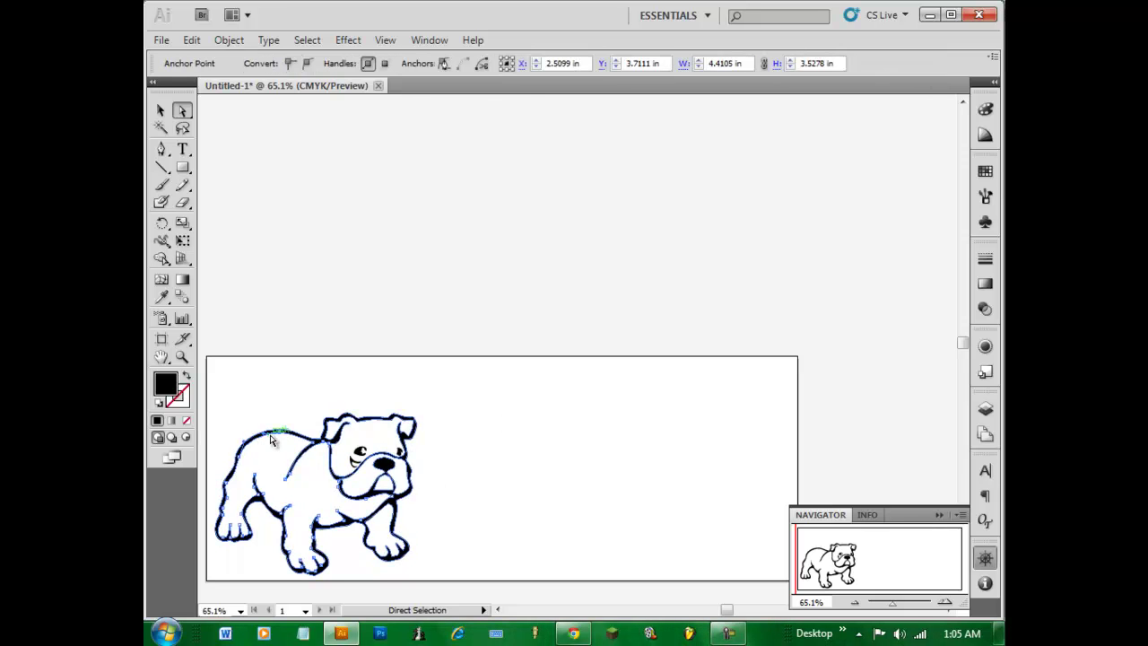
pyautogui.click(414, 420)
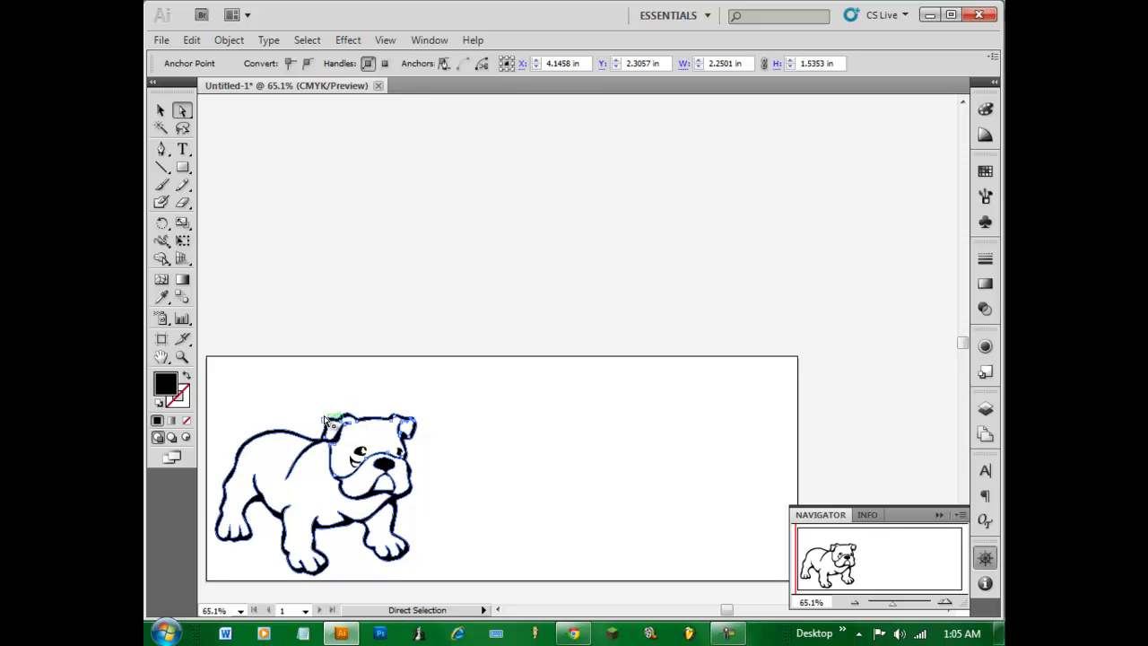
pyautogui.moveTo(325, 419); pyautogui.dragTo(258, 381)
pyautogui.click(588, 447)
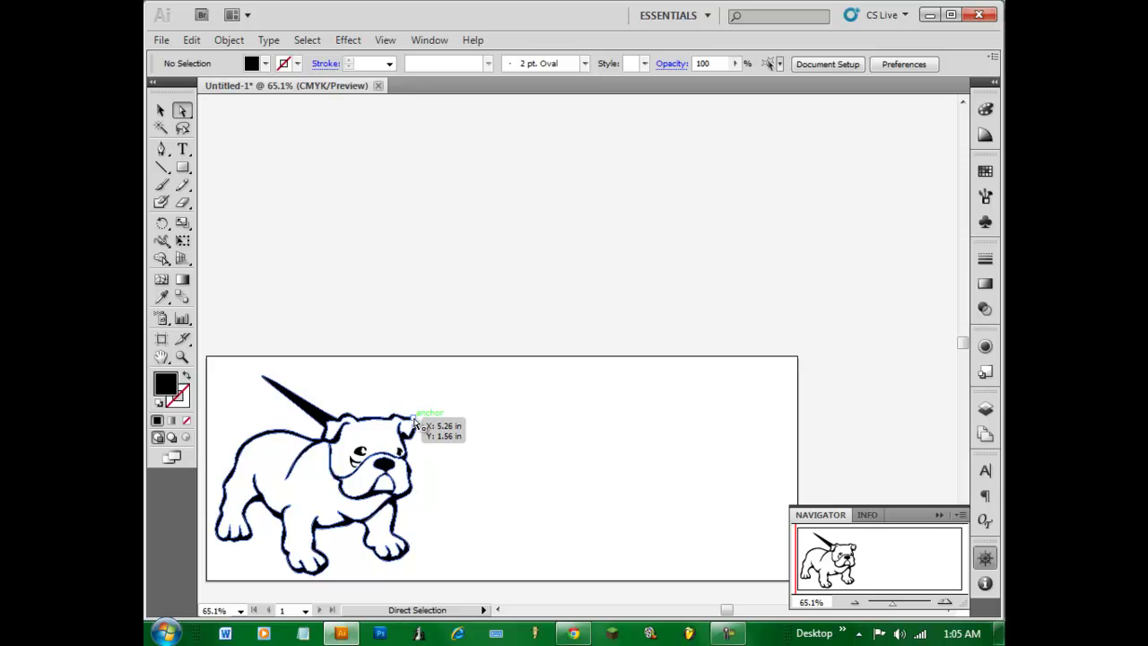
pyautogui.moveTo(417, 421); pyautogui.dragTo(474, 359)
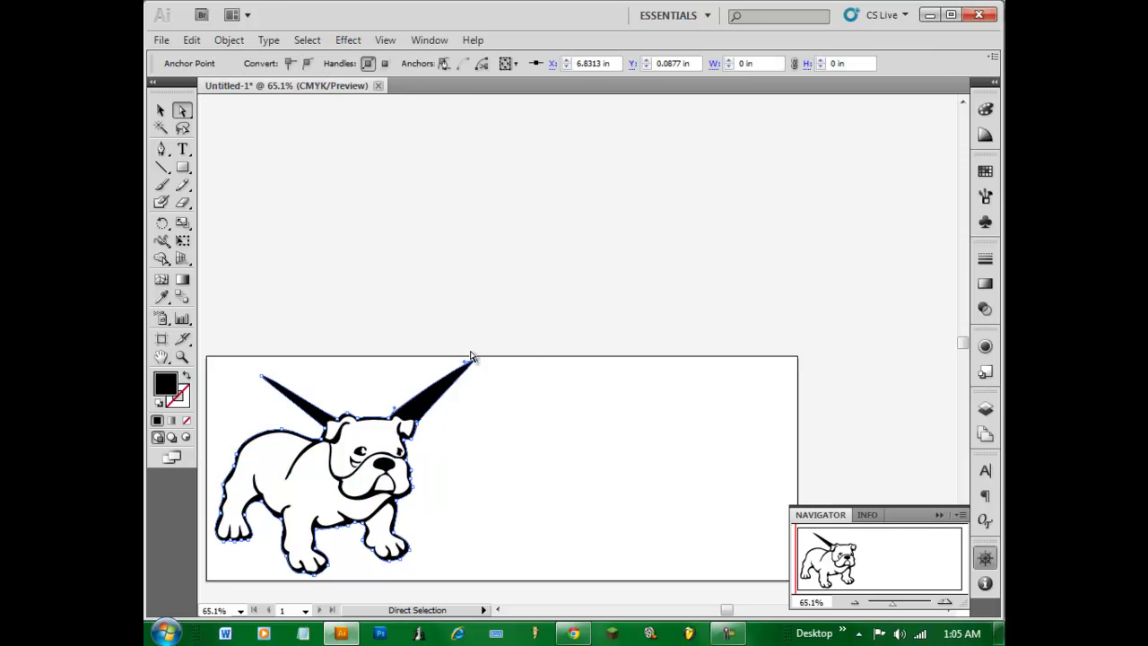
pyautogui.click(613, 443)
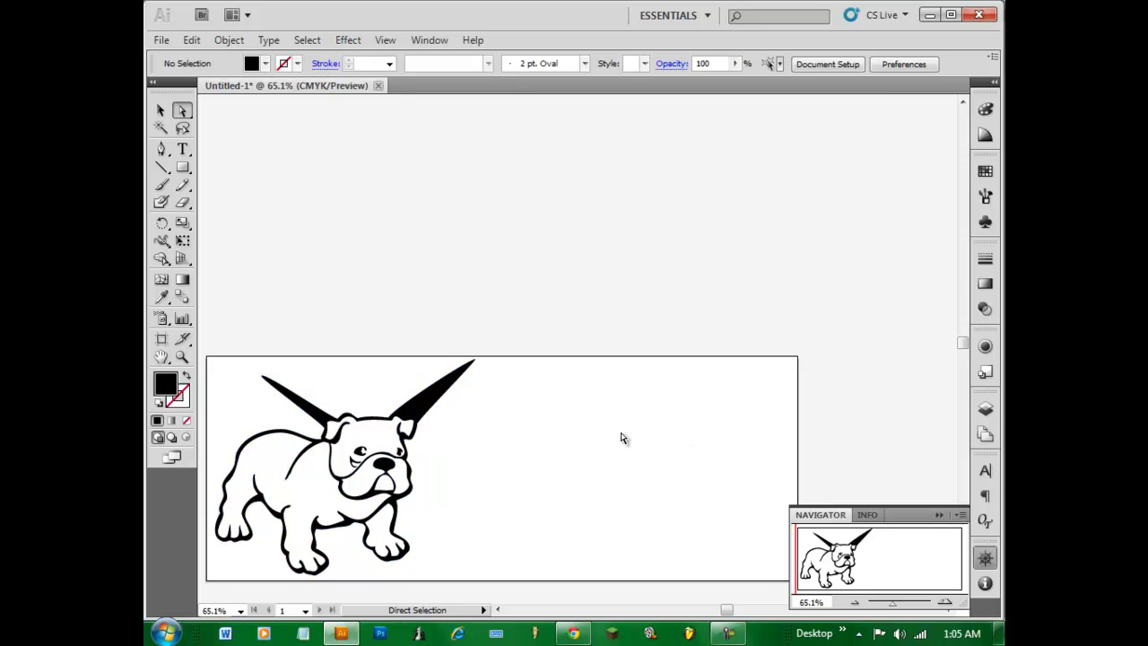